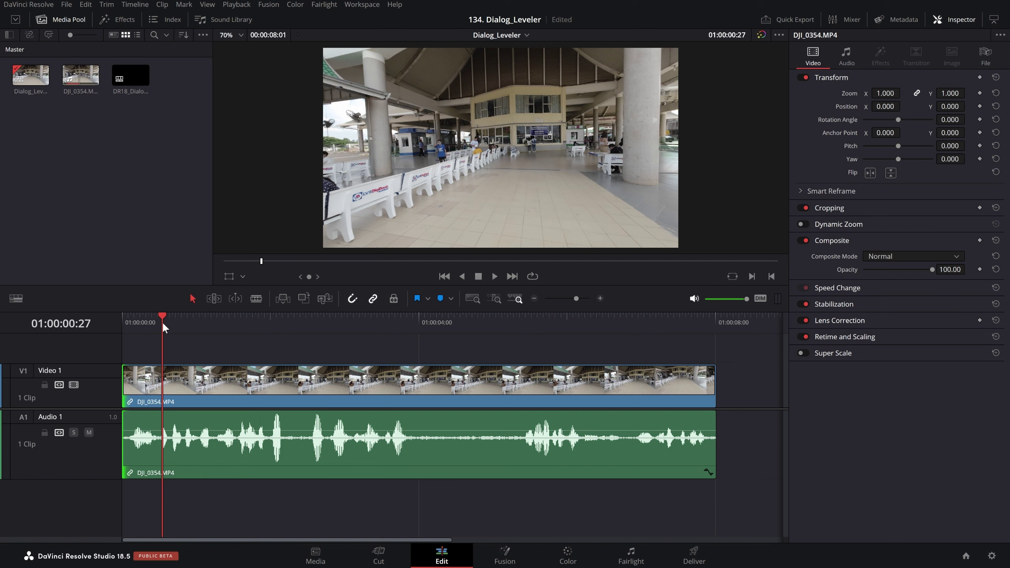
- Play the timeline, then enable Dialogue Leveler on DJI_0354.MP4's audio in the Inspector
key("space")
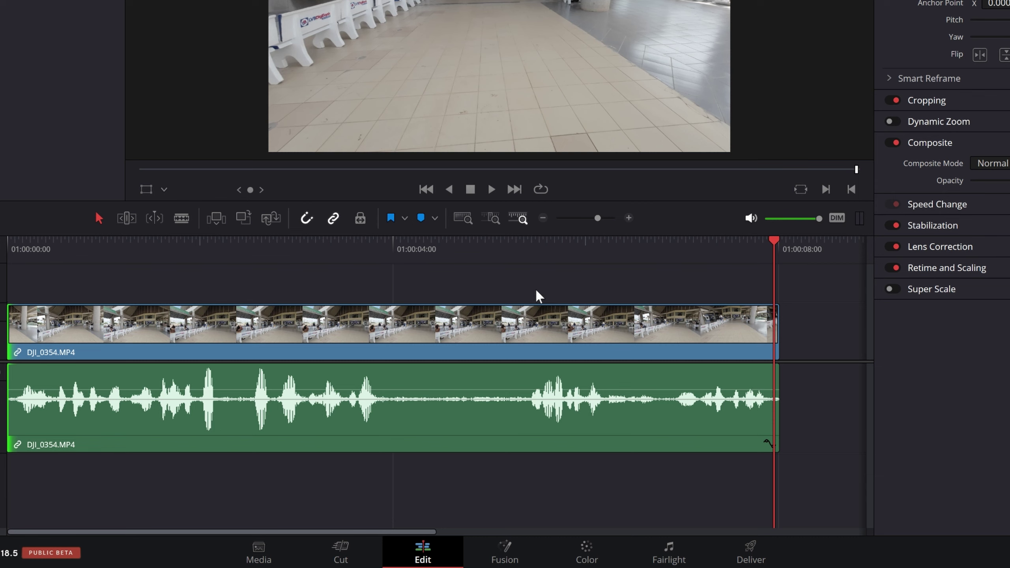
left_click(463, 328)
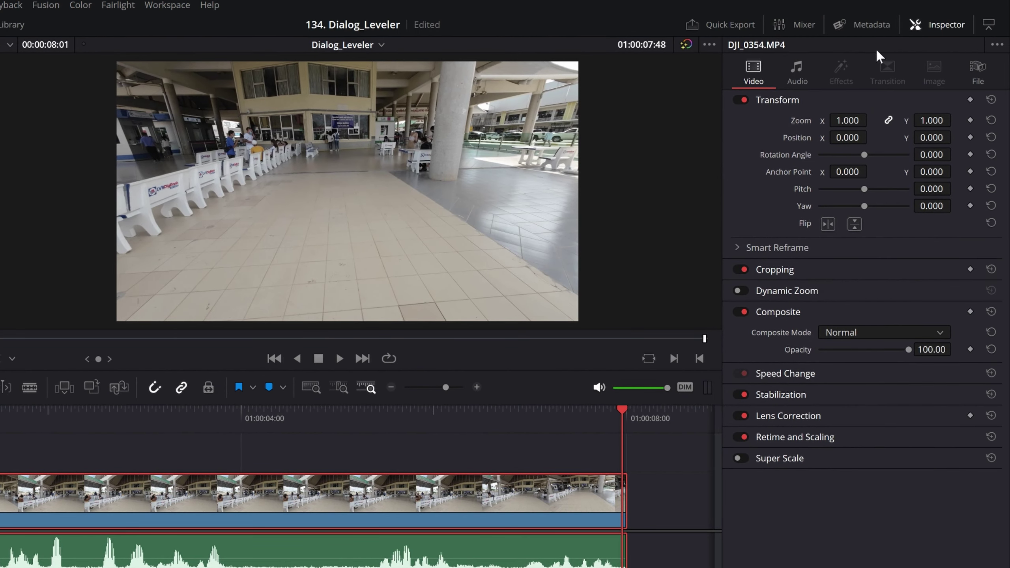
left_click(806, 70)
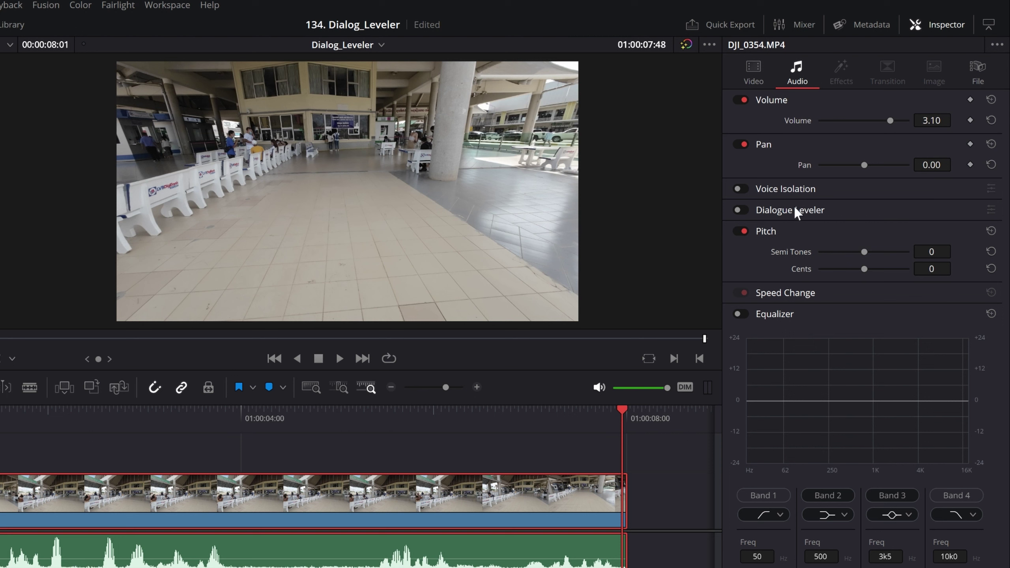
left_click(739, 210)
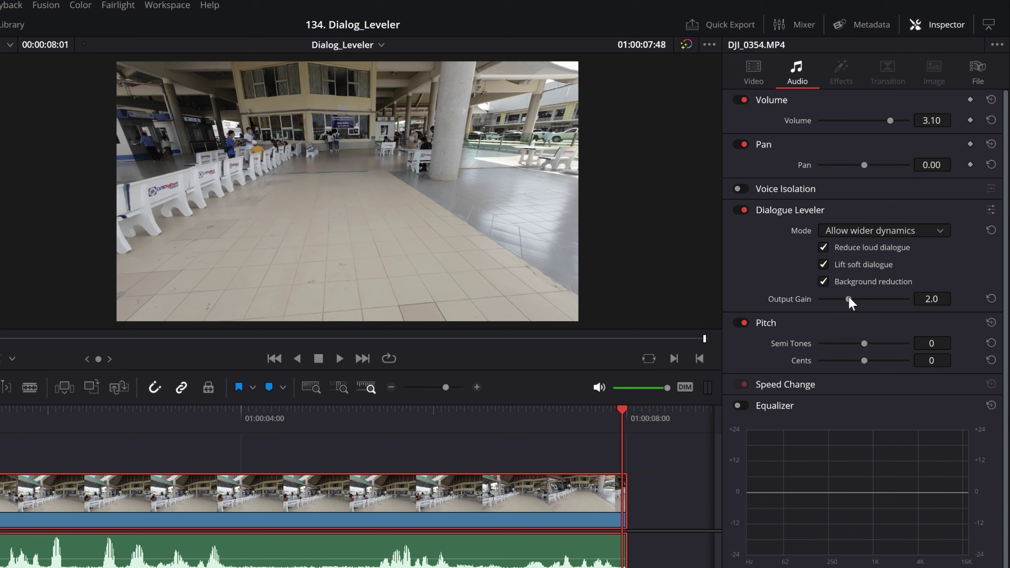
- Raise the clip's Dialogue Leveler Output Gain to 3.4 and check it in the settings window
left_click_drag(849, 299, 869, 298)
left_click(992, 211)
left_click_drag(391, 275, 529, 235)
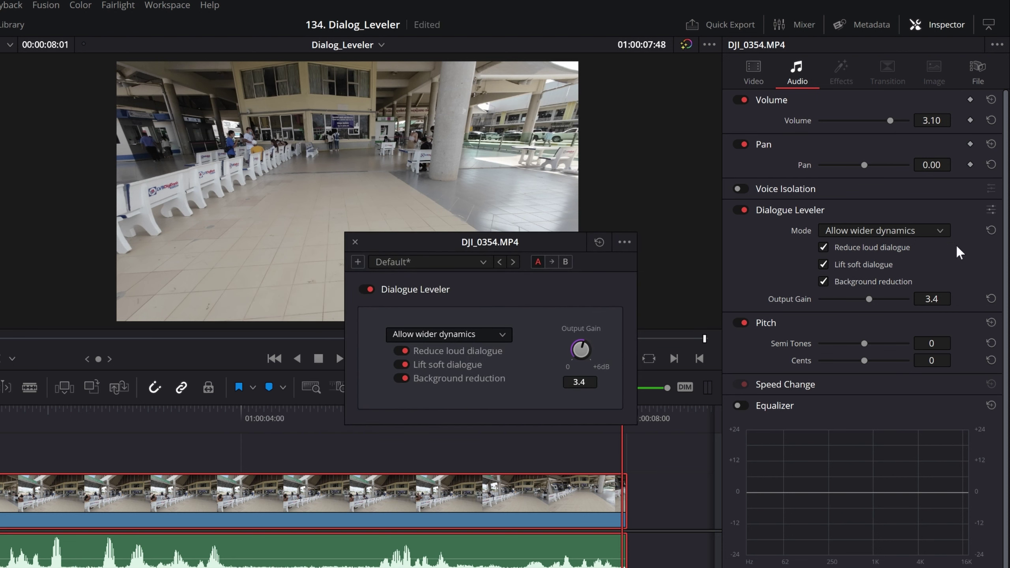
left_click(355, 242)
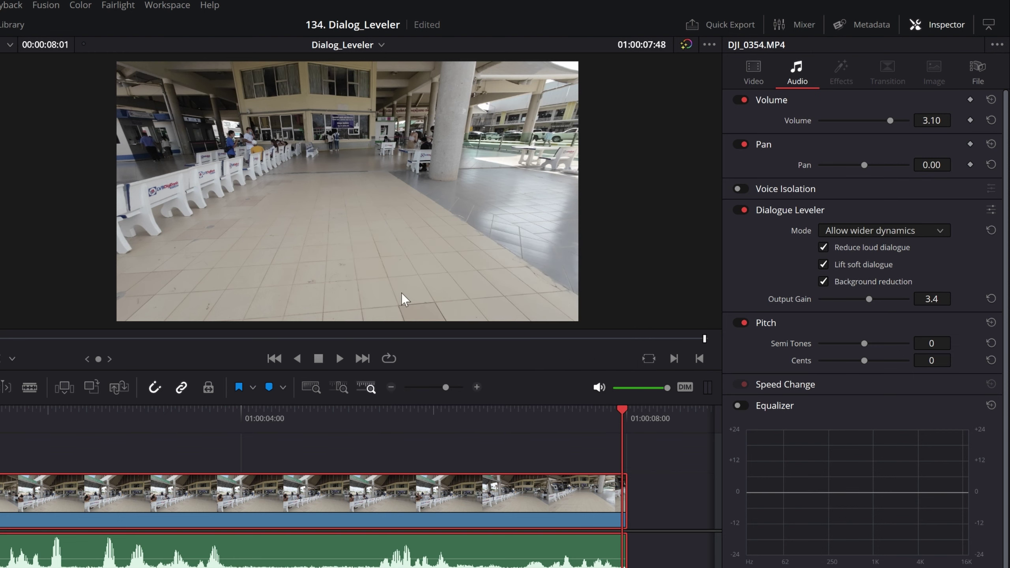
key("space")
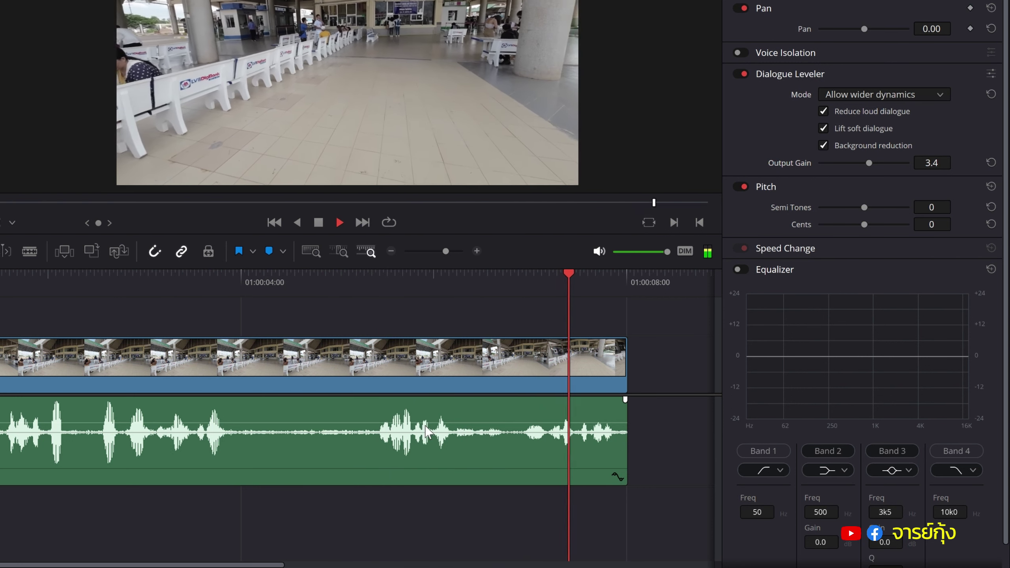
key("space")
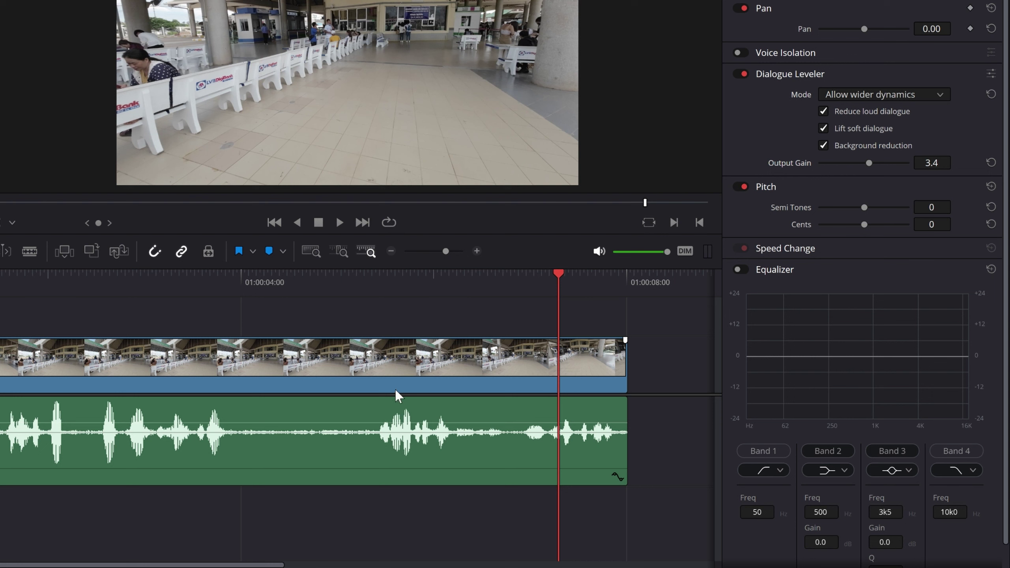
left_click(397, 391)
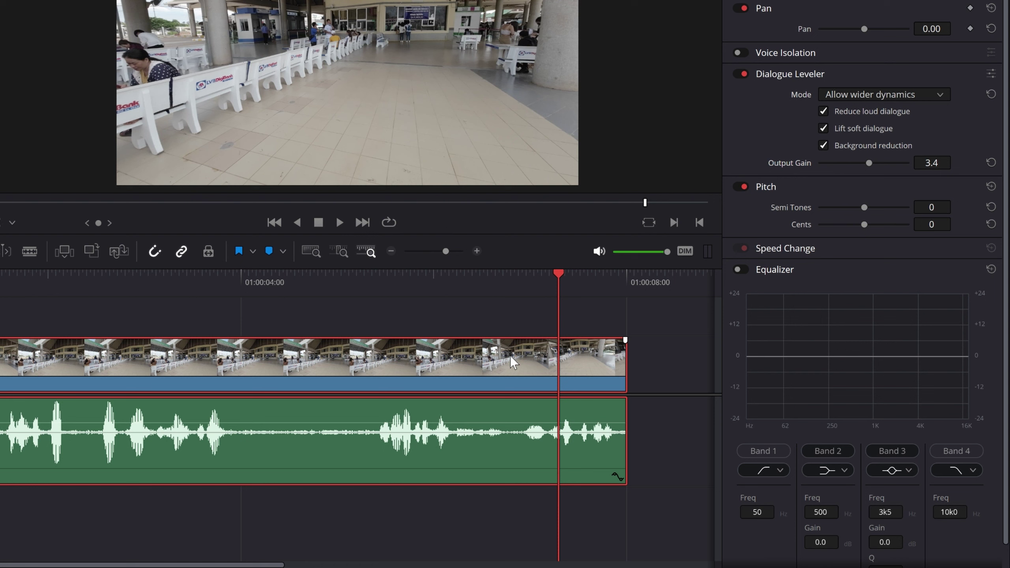
- Disable DJI_0354.MP4's Dialogue Leveler and show the Fairlight mixer listing A1's Voice Isolation and Dialogue Leveler
left_click(742, 74)
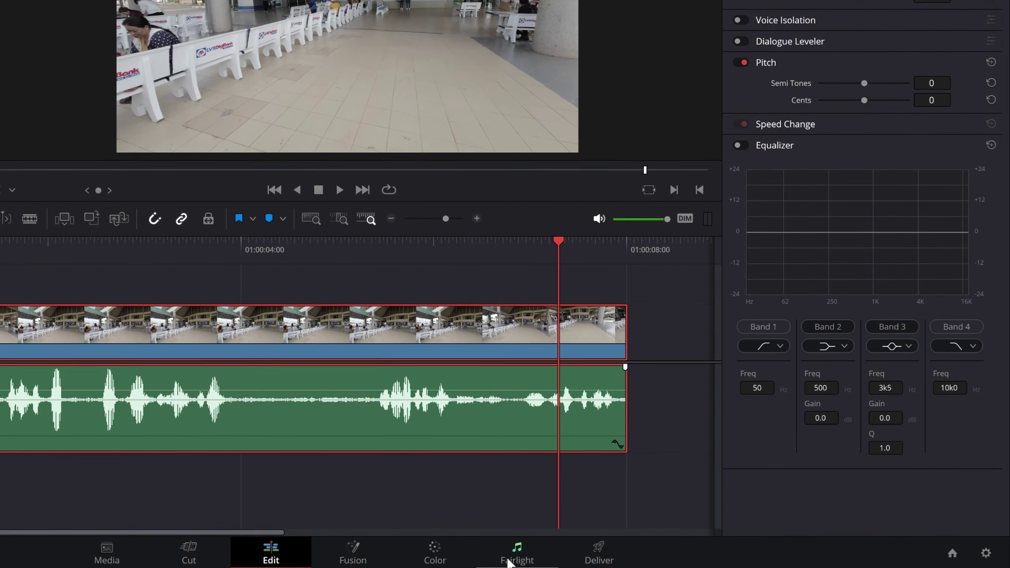
left_click(511, 559)
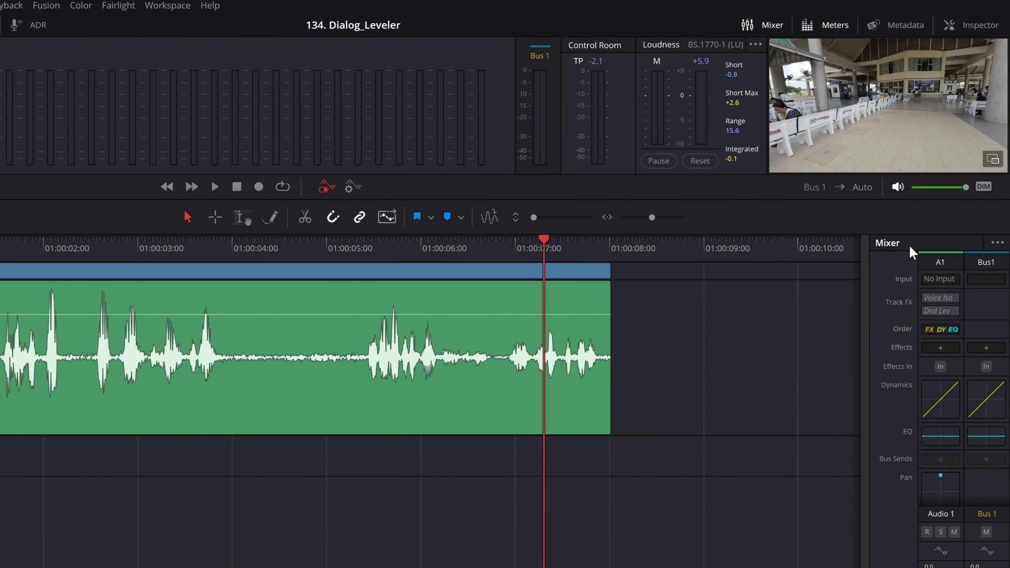
left_click(761, 24)
left_click(761, 24)
- Keep Track Effects shown in the mixer and enable the Dial Lev effect on track A1
left_click(999, 250)
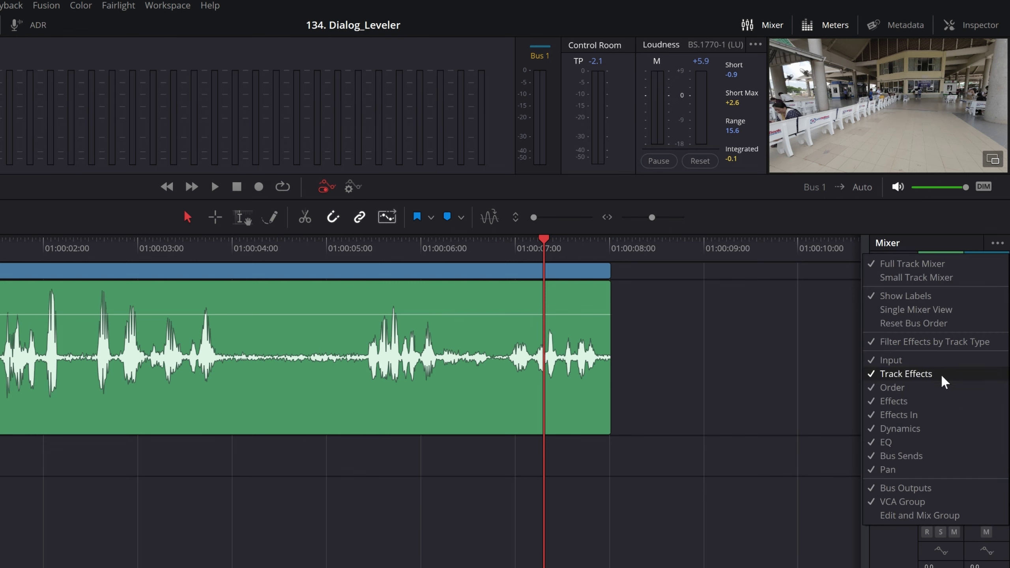
left_click(954, 241)
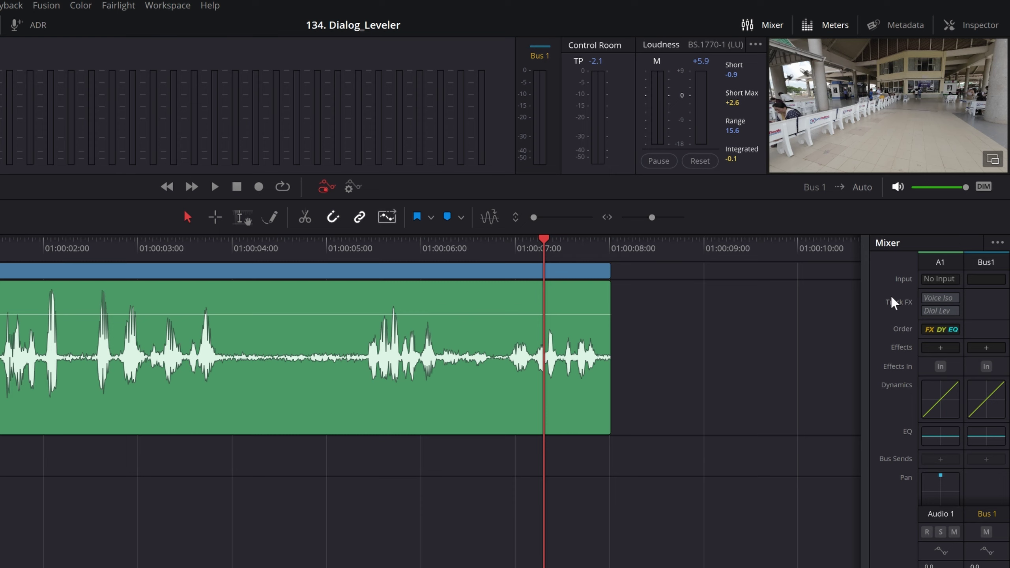
mouse_move(931, 319)
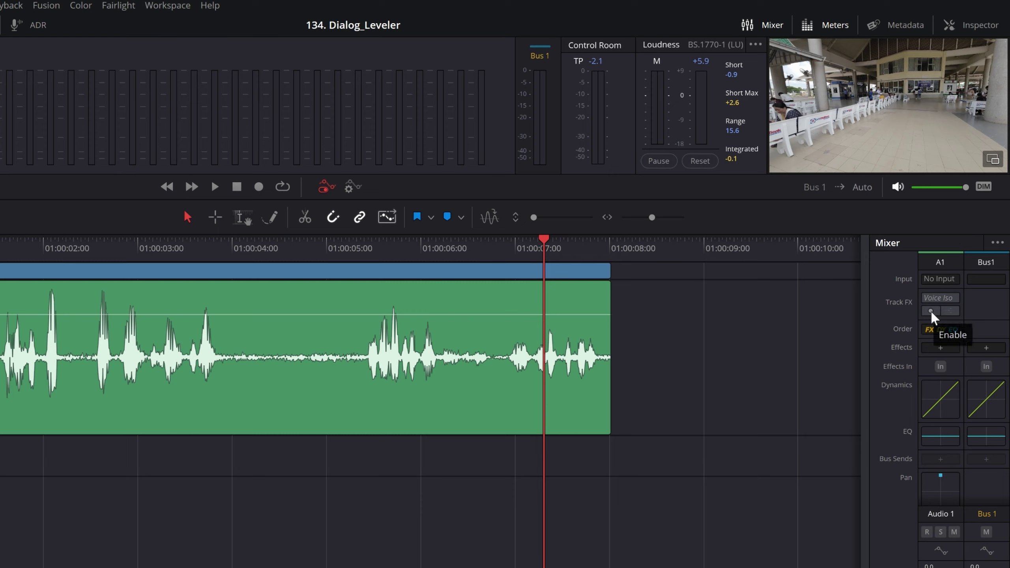
left_click(930, 311)
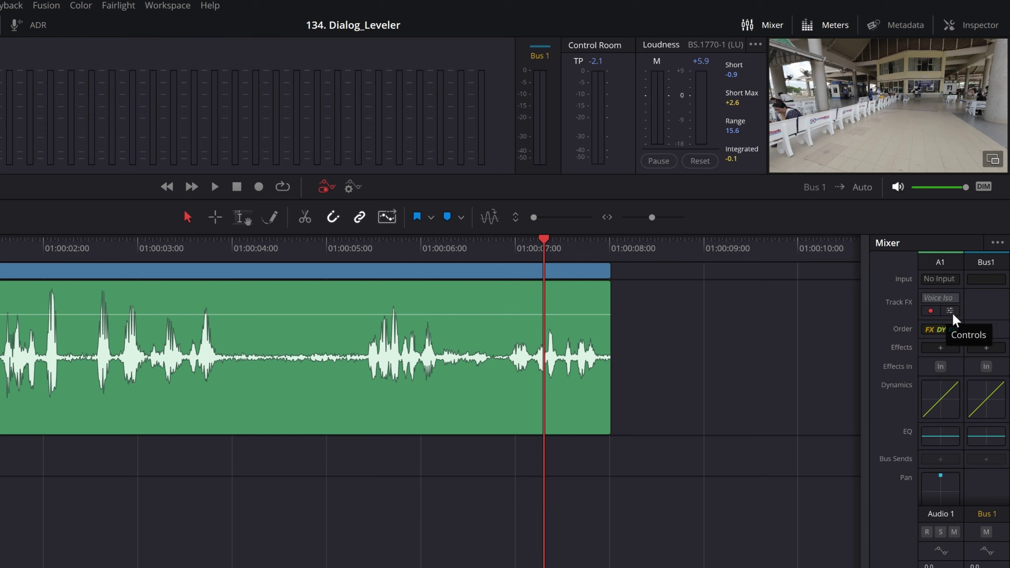
- Set the A1 Dialogue Leveler Output Gain to 5.2 and play from the start to hear it
left_click(951, 312)
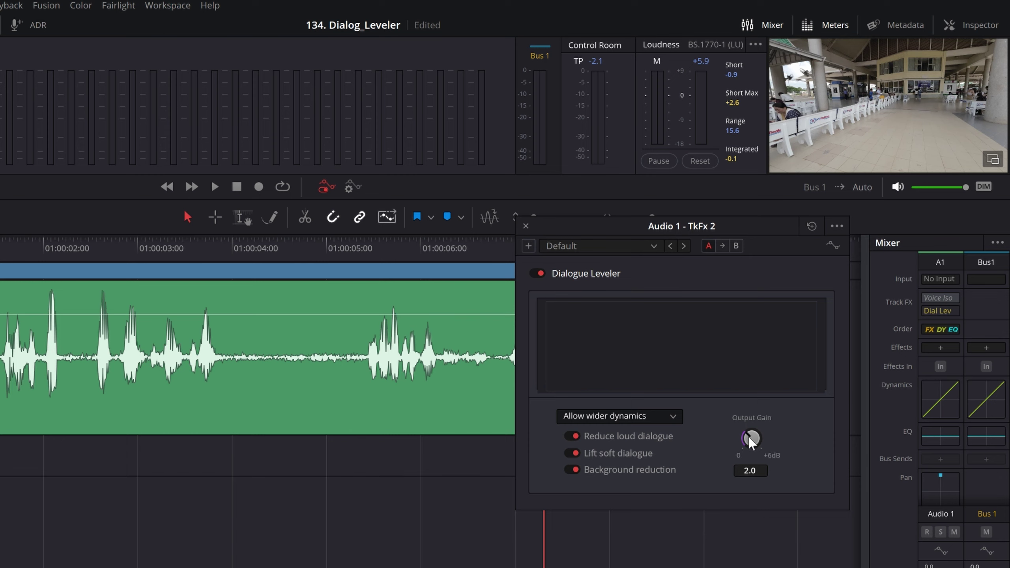
mouse_move(748, 437)
left_mouse_down()
mouse_move(864, 456)
mouse_move(718, 439)
left_mouse_up()
key("Home")
key("space")
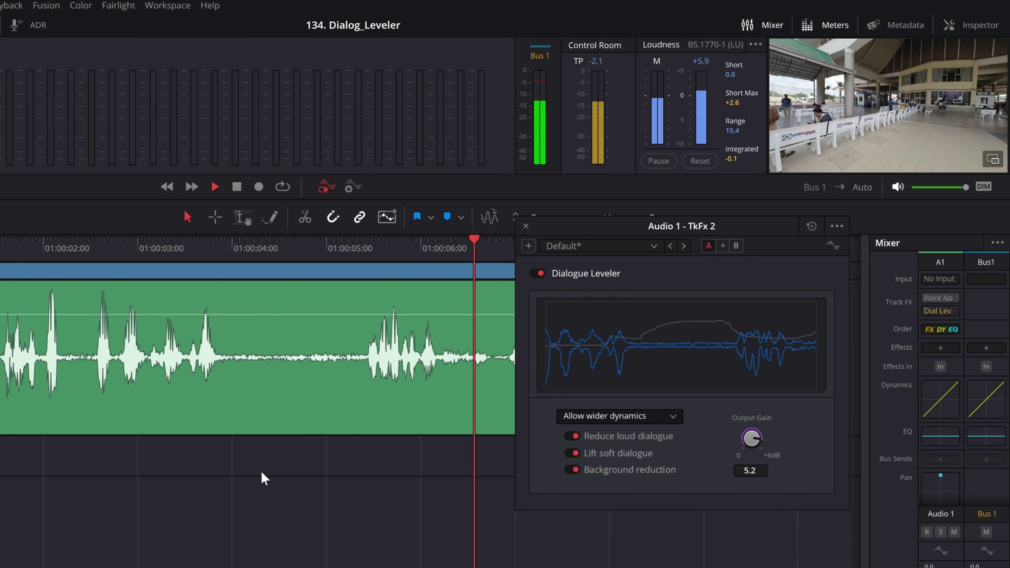
key("space")
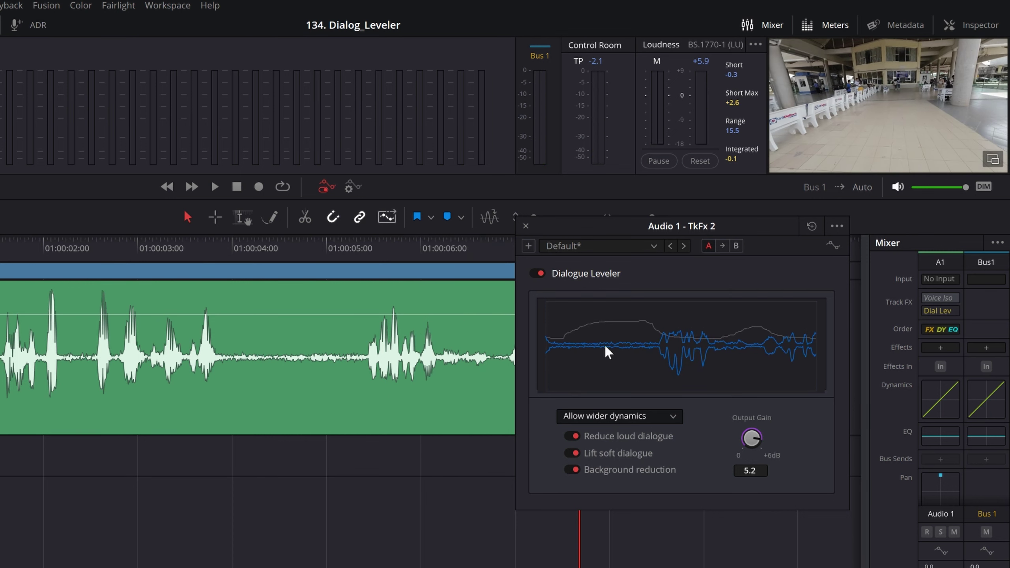